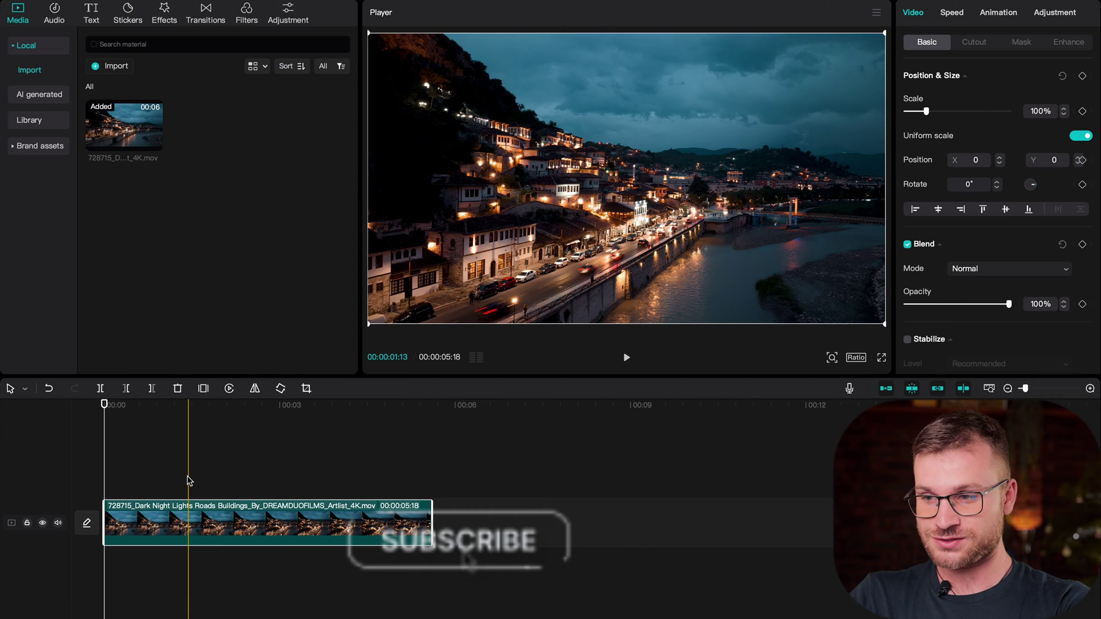
- Scale the night city clip to 238%, then discard a trial dragged duplicate
{"action": "left_click", "coordinate": [266, 468]}
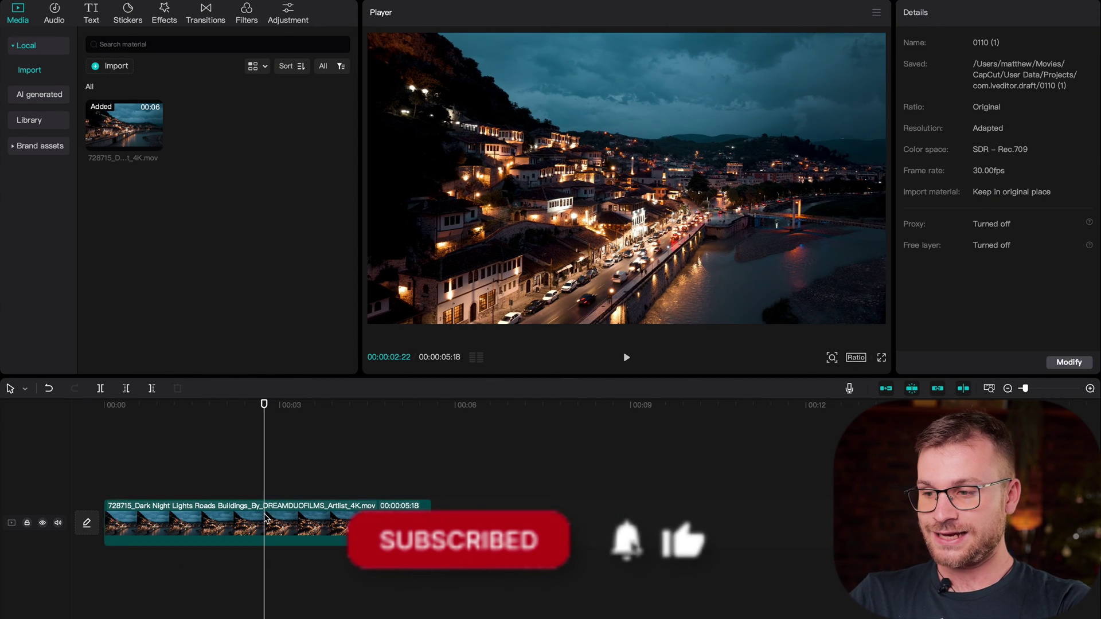
{"action": "left_click", "coordinate": [266, 527]}
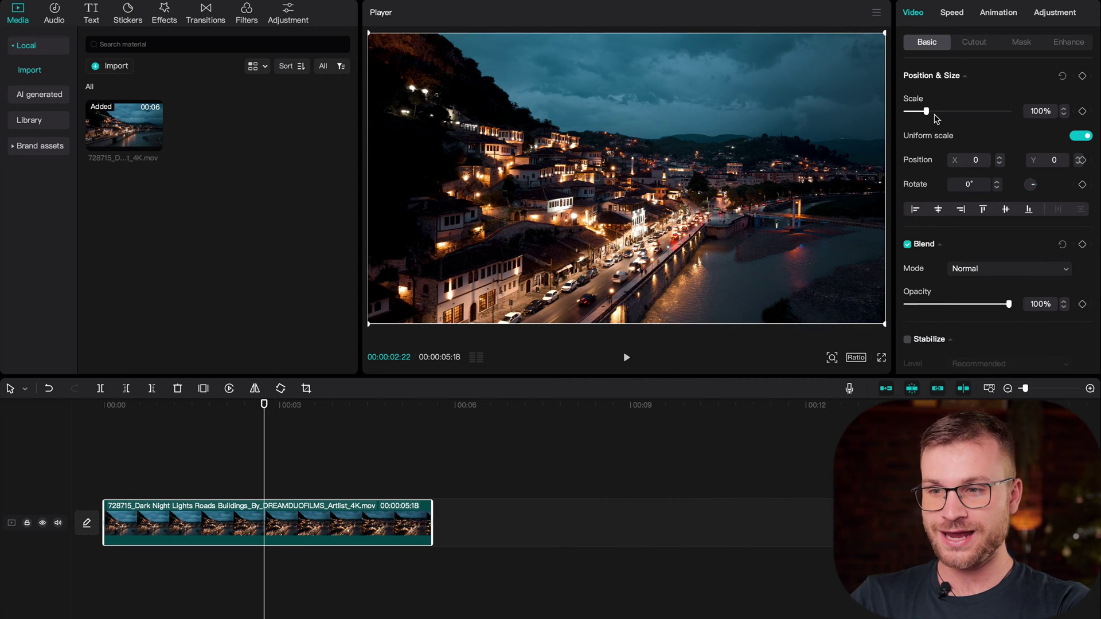
{"action": "mouse_move", "coordinate": [926, 112]}
{"action": "left_mouse_down"}
{"action": "mouse_move", "coordinate": [954, 113]}
{"action": "mouse_move", "coordinate": [926, 112]}
{"action": "left_mouse_up"}
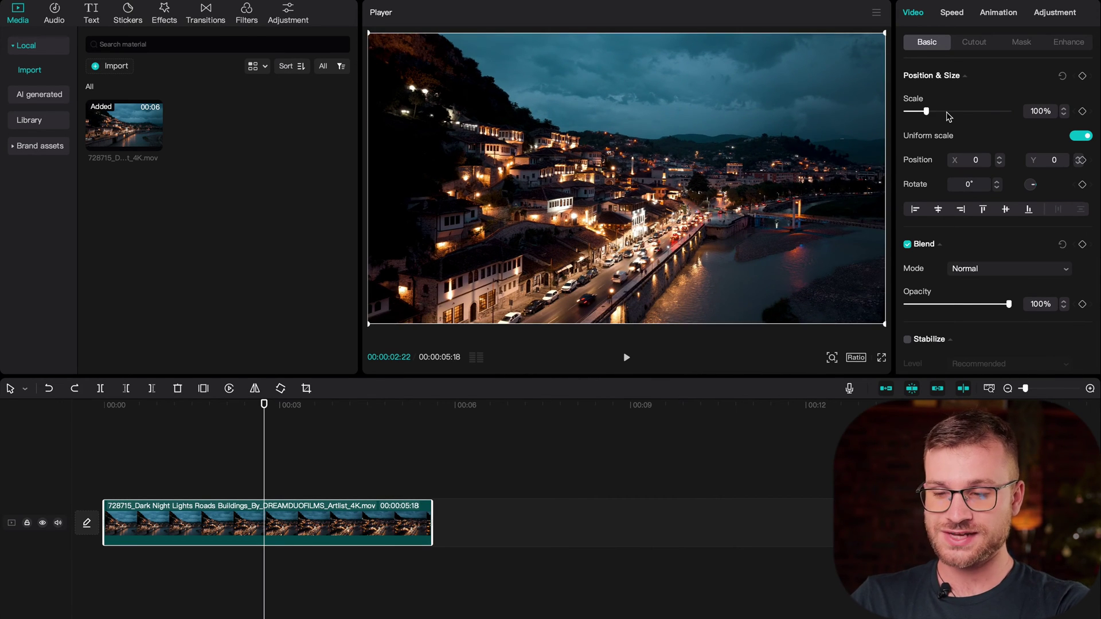
{"action": "left_click", "coordinate": [276, 467]}
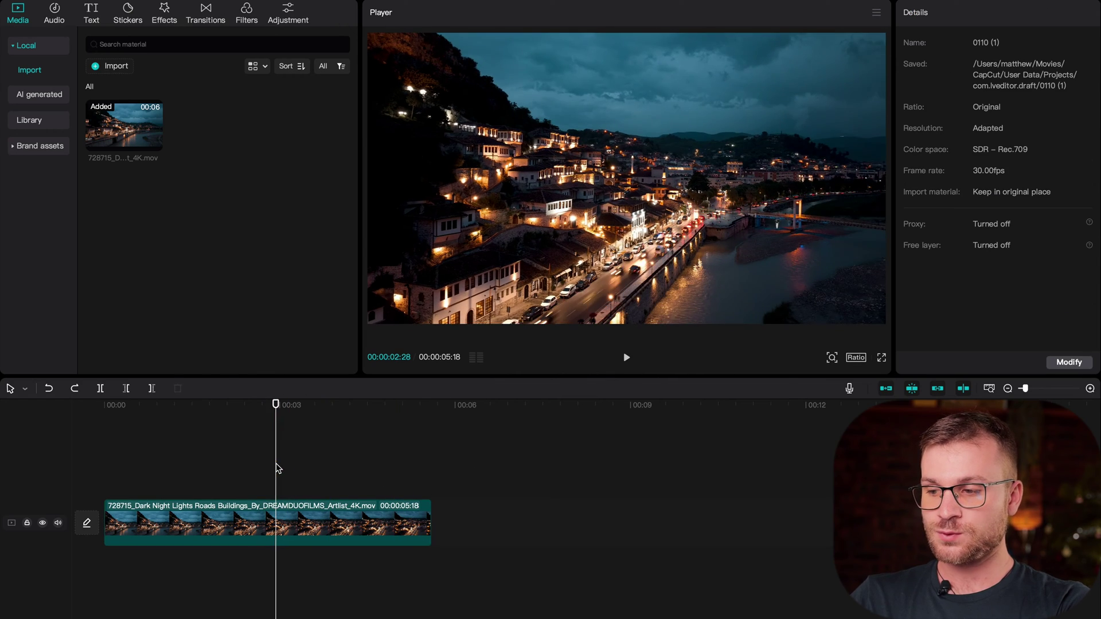
{"action": "left_click", "coordinate": [257, 512]}
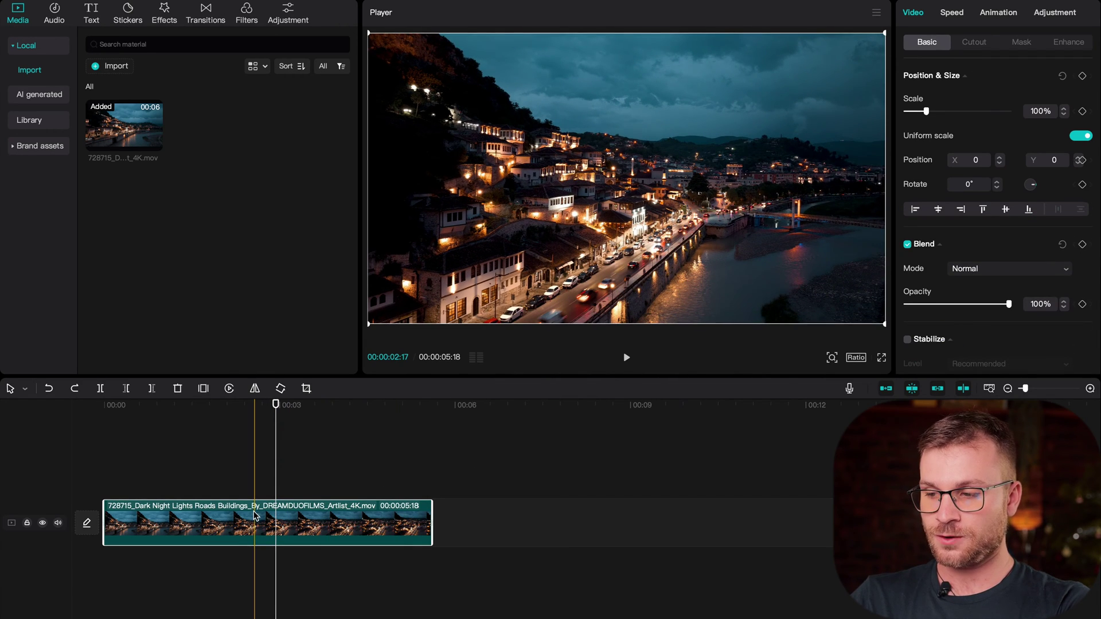
{"action": "left_click_drag", "start_coordinate": [256, 512], "coordinate": [264, 469], "text": "alt"}
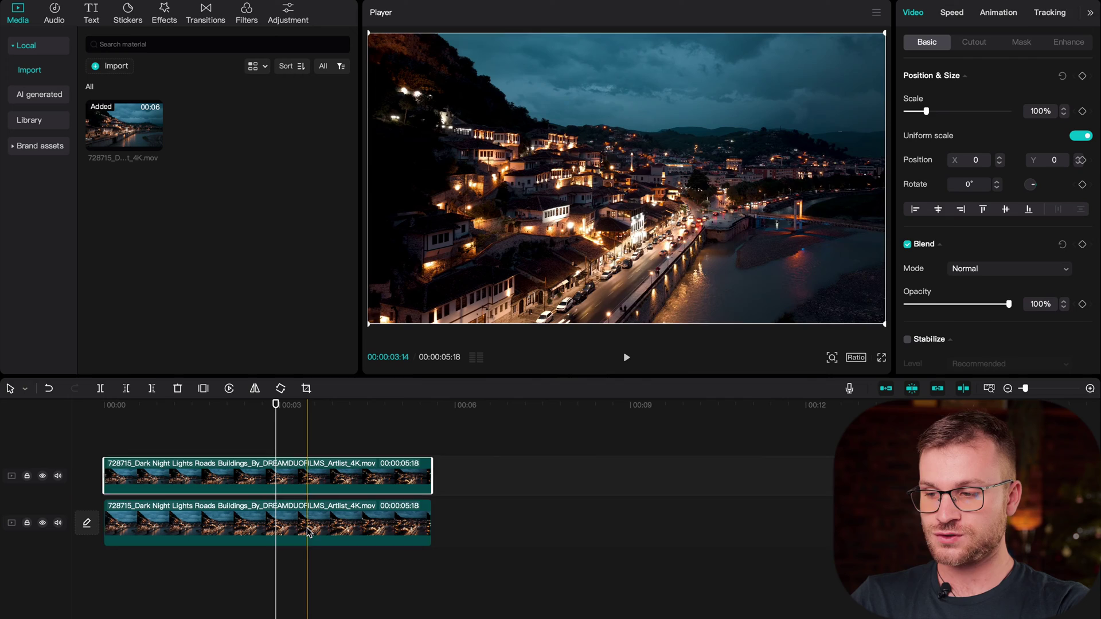
{"action": "key", "text": "Delete"}
{"action": "left_click", "coordinate": [277, 539]}
- Copy and paste the clip onto an upper track, aligned to 00:00 above the original
{"action": "key", "text": "ctrl+c"}
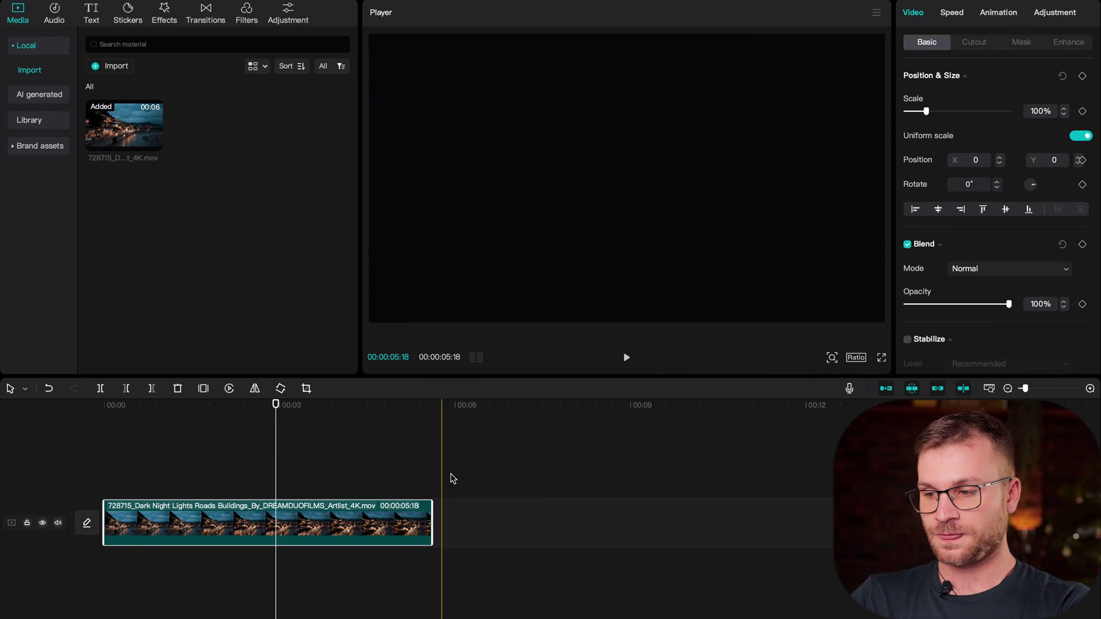
{"action": "left_click", "coordinate": [432, 474]}
{"action": "key", "text": "ctrl+v"}
{"action": "left_click_drag", "start_coordinate": [471, 492], "coordinate": [144, 481]}
{"action": "left_click", "coordinate": [95, 479]}
{"action": "scroll", "coordinate": [96, 479], "scroll_direction": "up", "scroll_amount": 5}
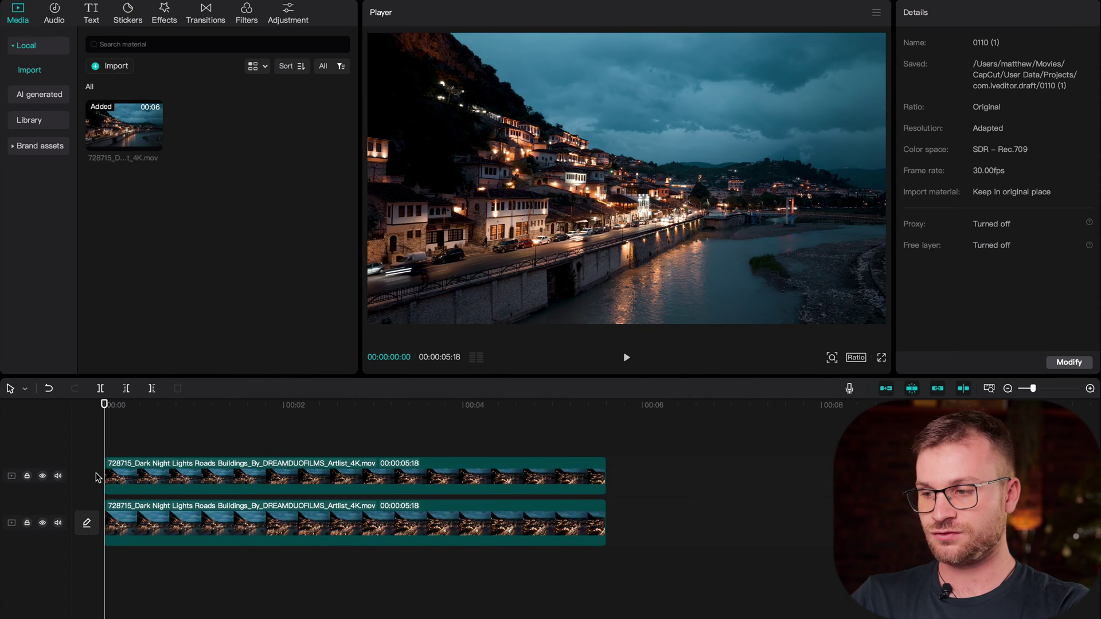
{"action": "scroll", "coordinate": [96, 479], "scroll_direction": "down", "scroll_amount": 3}
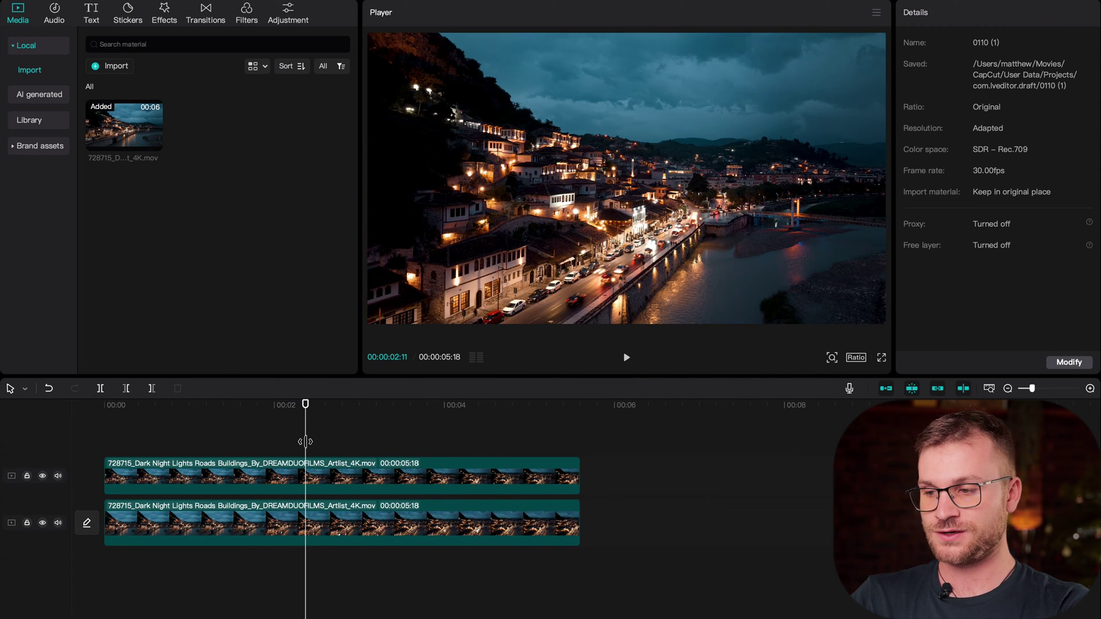
{"action": "left_click", "coordinate": [354, 476]}
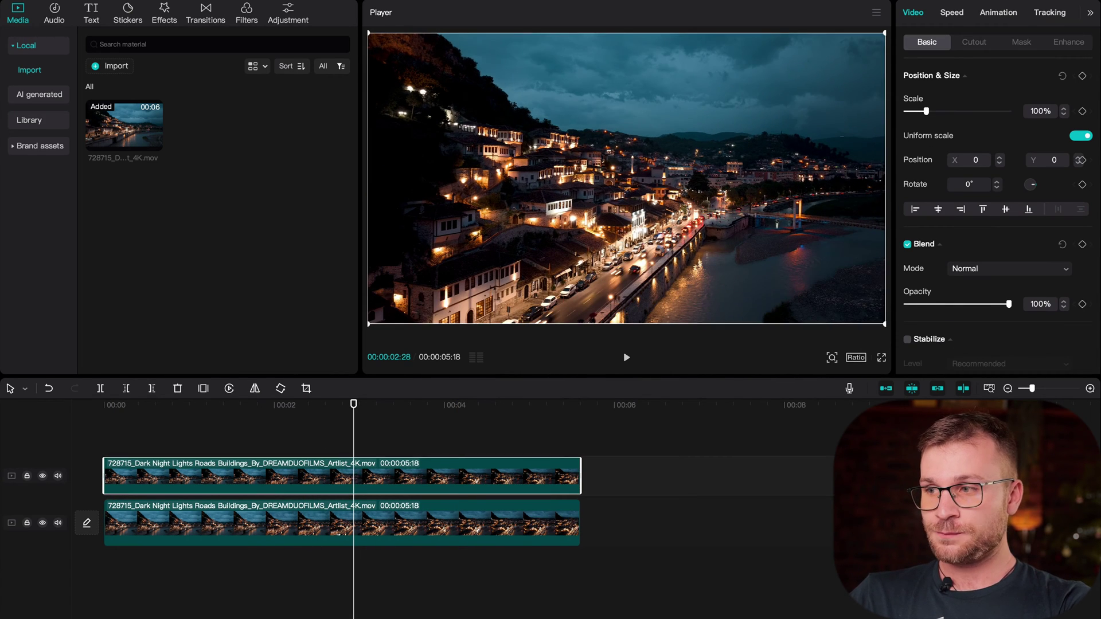
- Apply the Lens effect Spot Blur to the upper clip
{"action": "left_click", "coordinate": [164, 13]}
{"action": "left_click", "coordinate": [32, 163]}
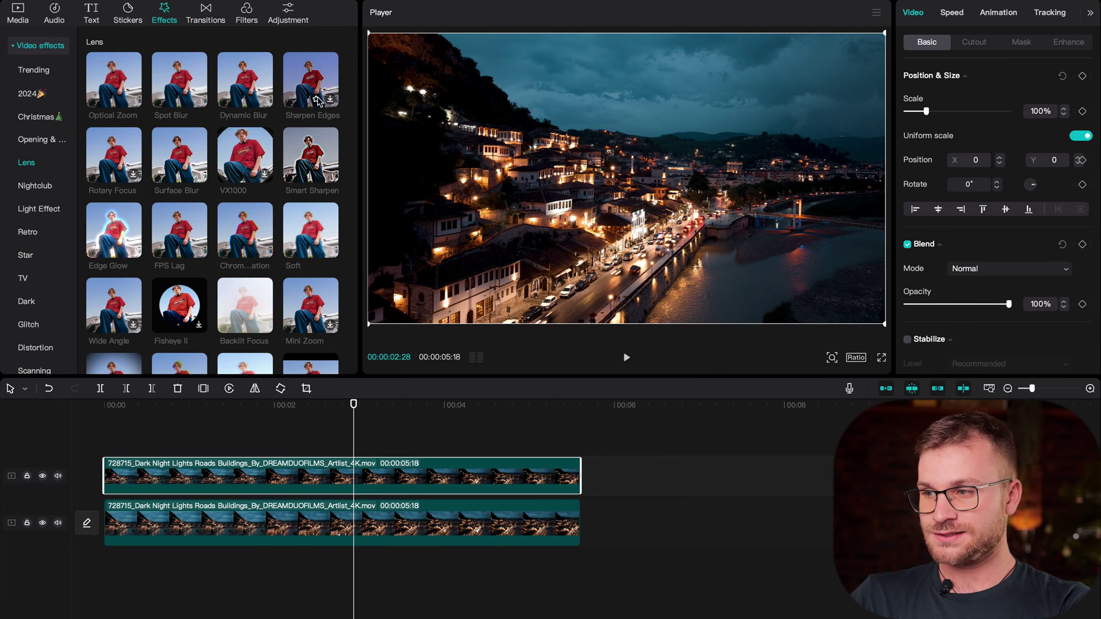
{"action": "left_click_drag", "start_coordinate": [153, 89], "coordinate": [275, 483]}
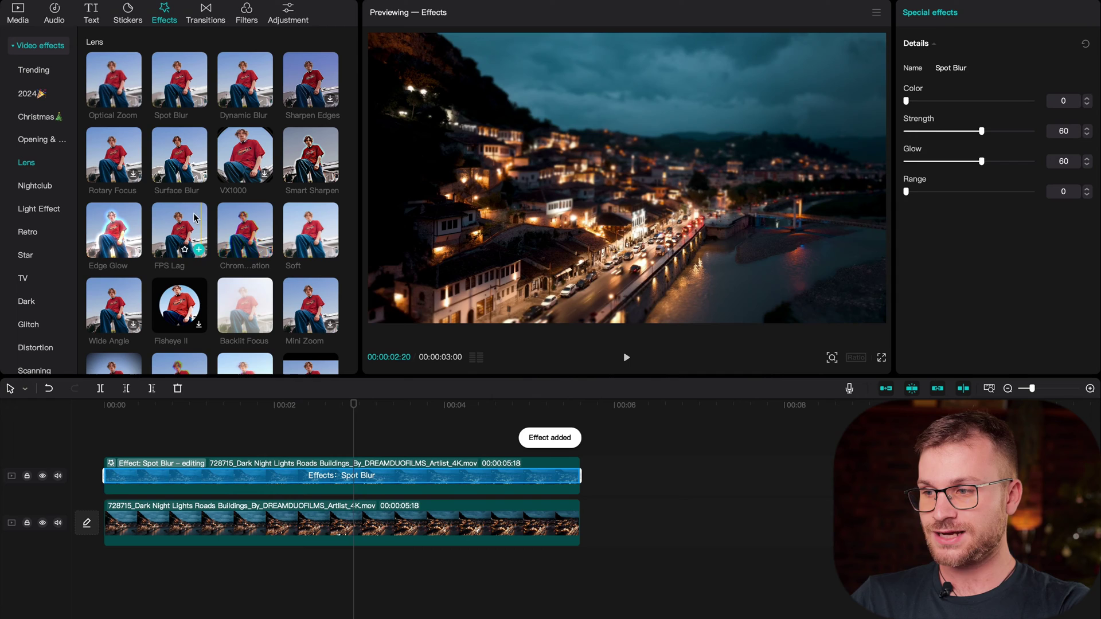
- Add Surface Blur to the same upper clip and review its effects
{"action": "left_click", "coordinate": [170, 166]}
{"action": "left_click_drag", "start_coordinate": [169, 166], "coordinate": [305, 473]}
{"action": "left_click", "coordinate": [305, 451]}
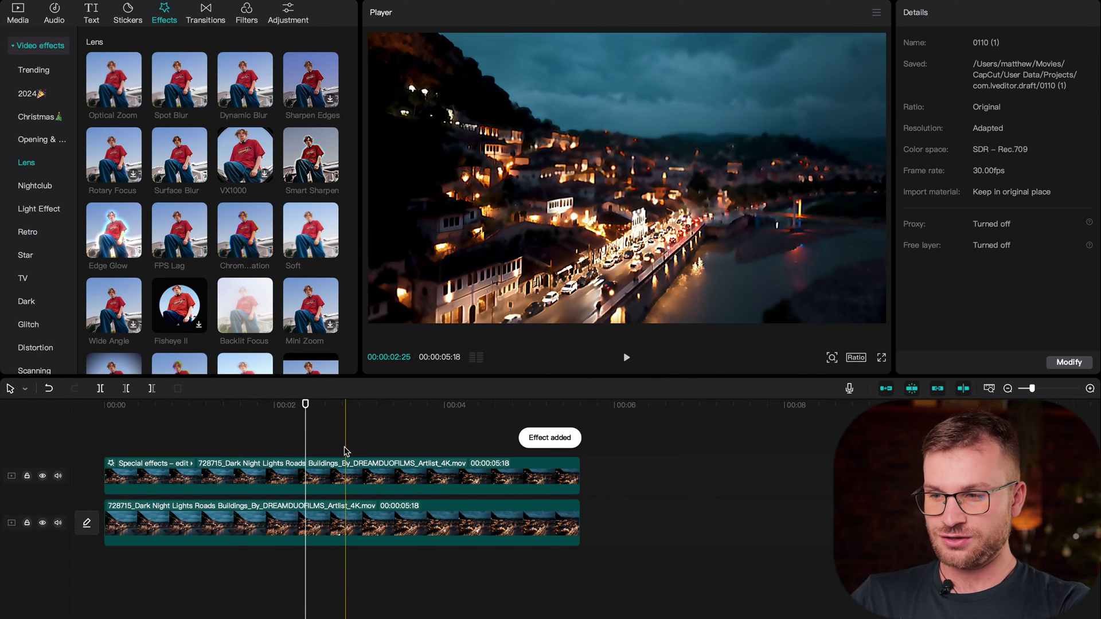
{"action": "left_click", "coordinate": [353, 452]}
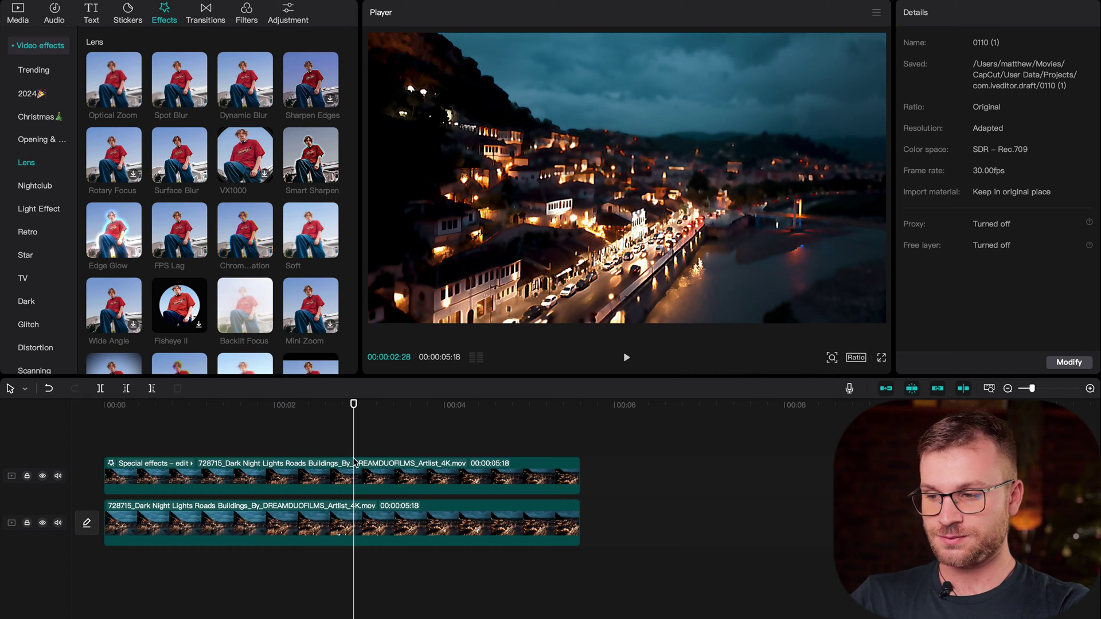
{"action": "left_click", "coordinate": [354, 487]}
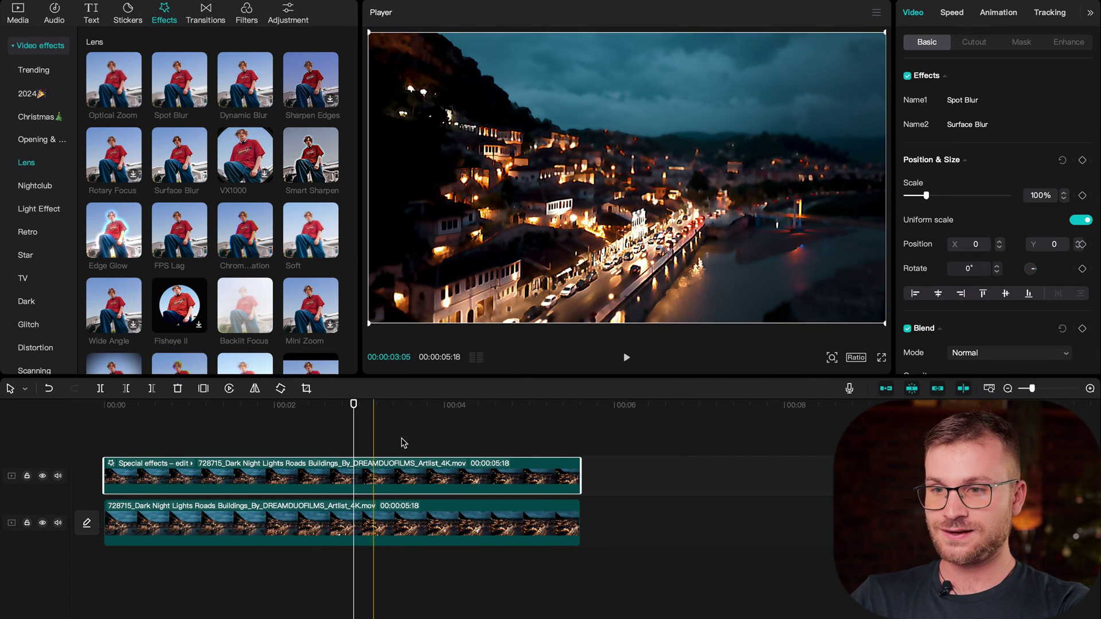
- Set the top clip's Spot Blur to Color 23, Strength 25, Glow 39 and Range 2
{"action": "mouse_move", "coordinate": [985, 104]}
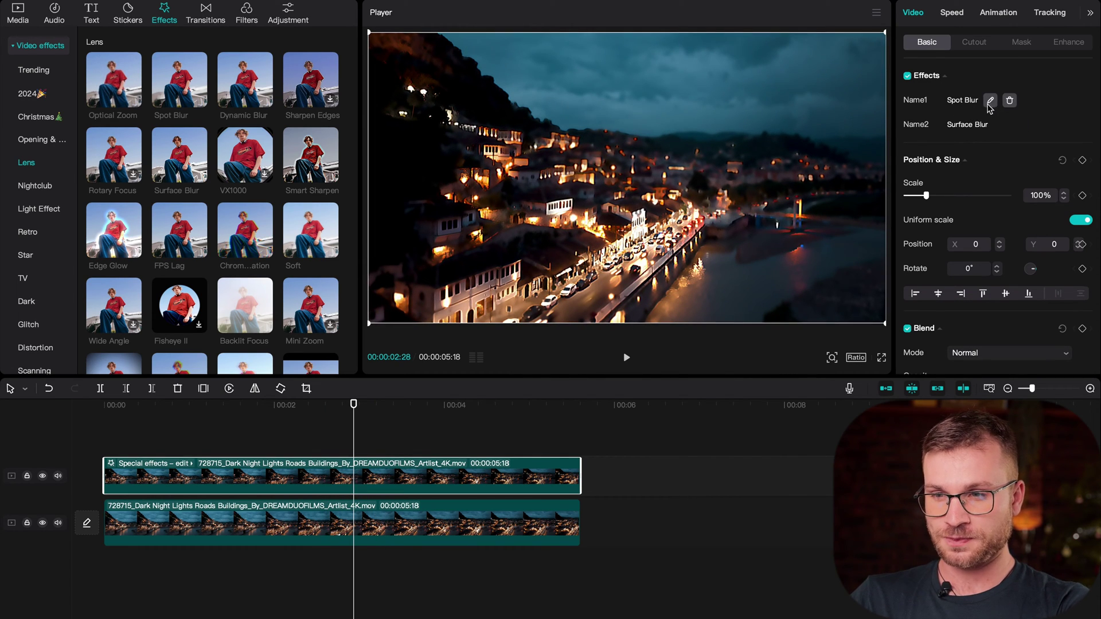
{"action": "left_click", "coordinate": [990, 101]}
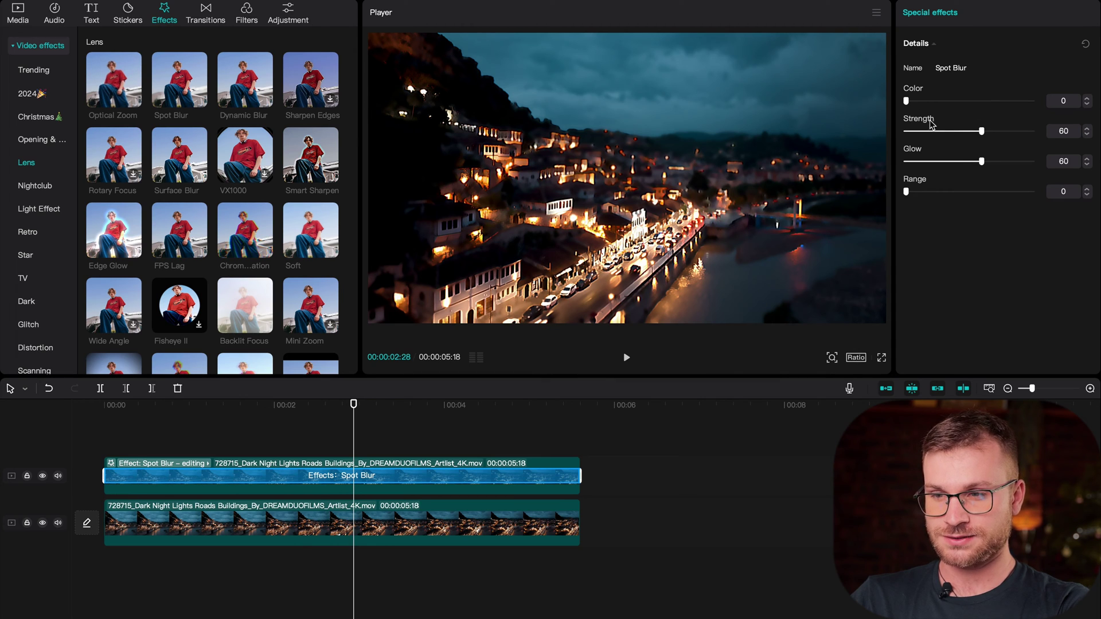
{"action": "left_click_drag", "start_coordinate": [964, 132], "coordinate": [943, 133]}
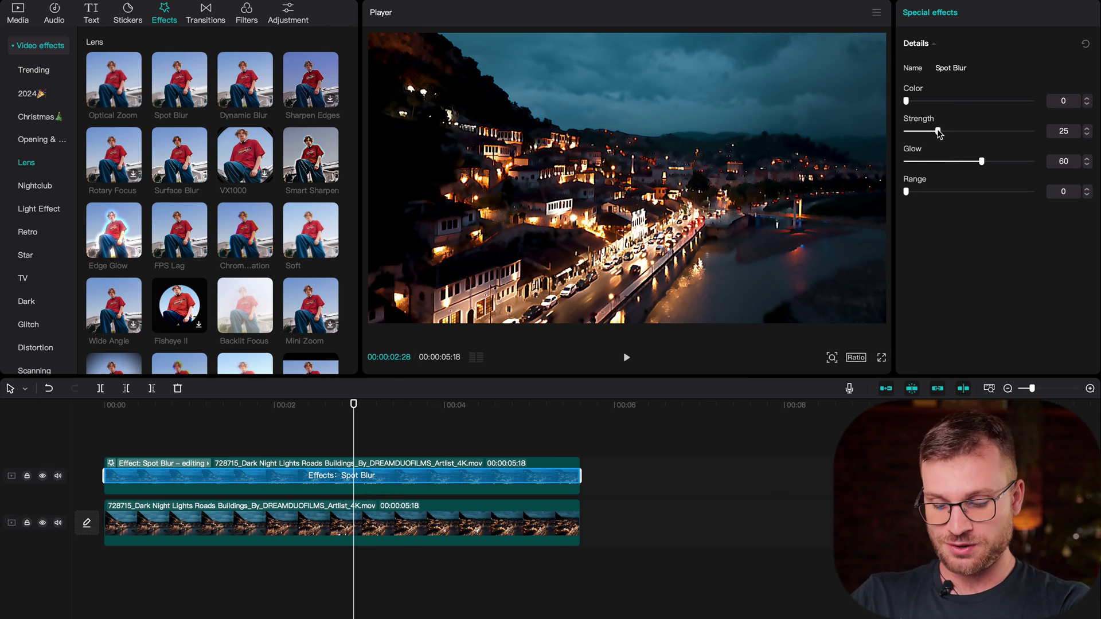
{"action": "left_click", "coordinate": [966, 162]}
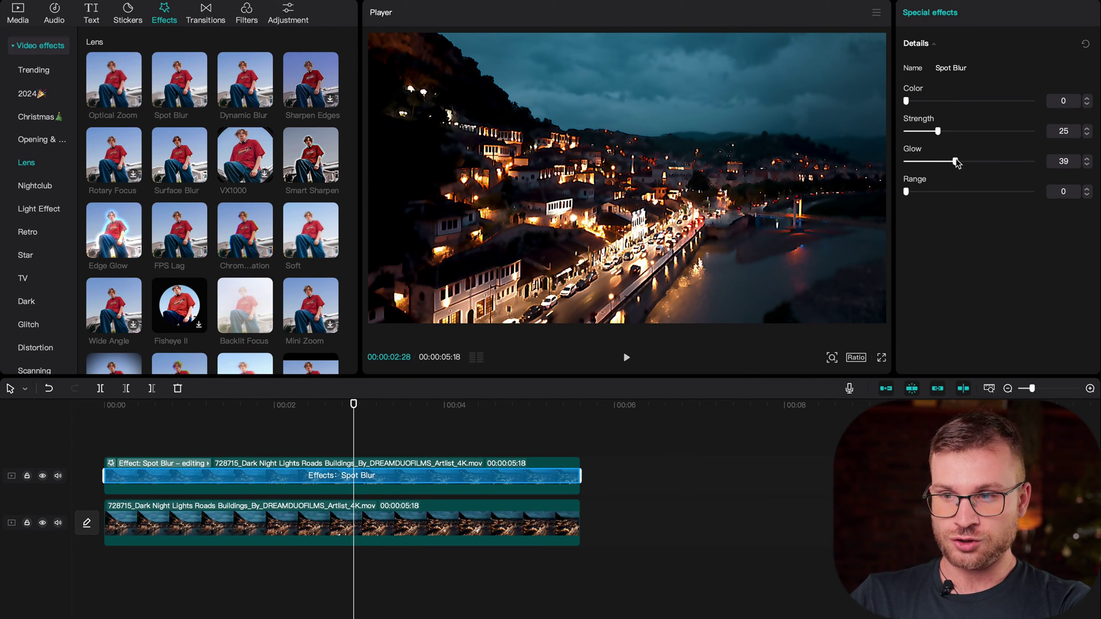
{"action": "left_click", "coordinate": [1088, 189]}
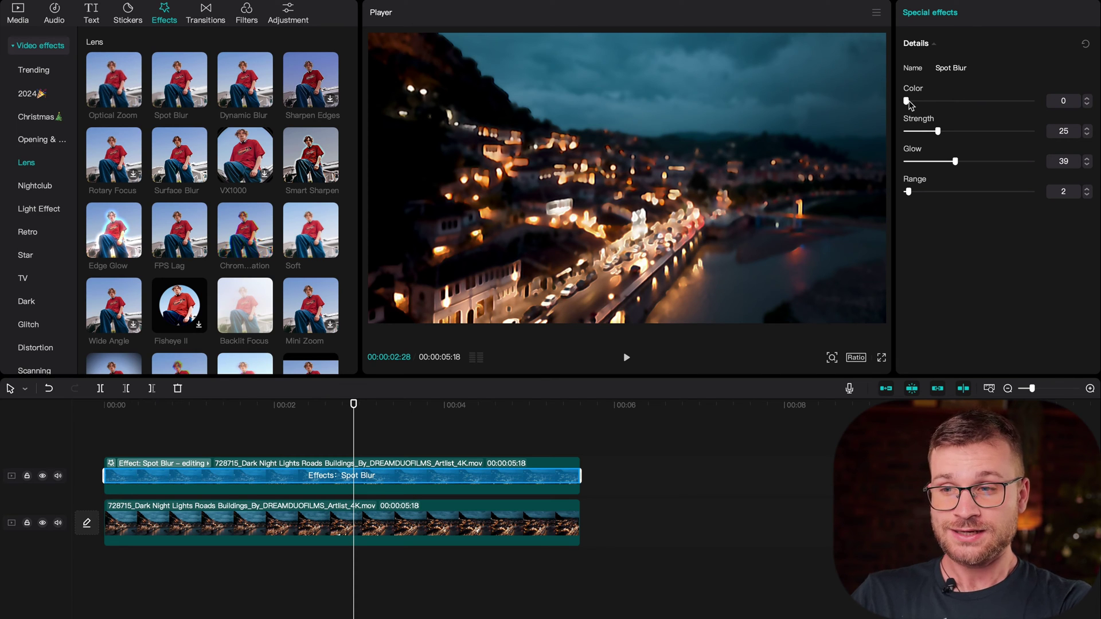
{"action": "mouse_move", "coordinate": [908, 102]}
{"action": "left_mouse_down"}
{"action": "mouse_move", "coordinate": [1039, 103]}
{"action": "mouse_move", "coordinate": [929, 103]}
{"action": "left_mouse_up"}
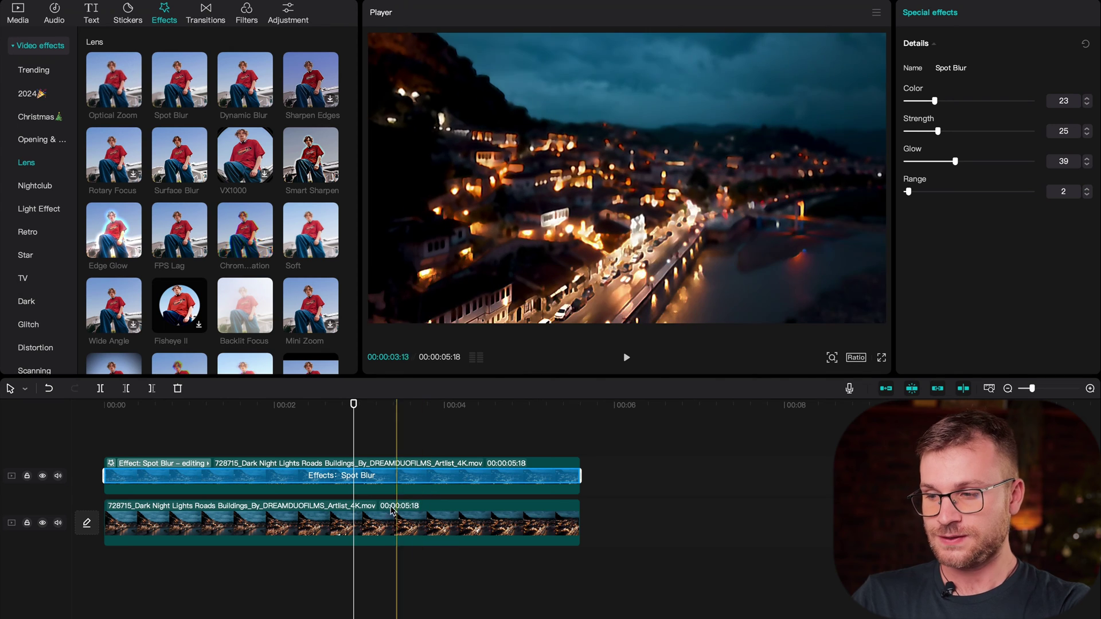
- Drop the top clip's Surface Blur Sharpen to 0 and set its Blur to 63
{"action": "left_click", "coordinate": [346, 487]}
{"action": "left_click", "coordinate": [348, 492]}
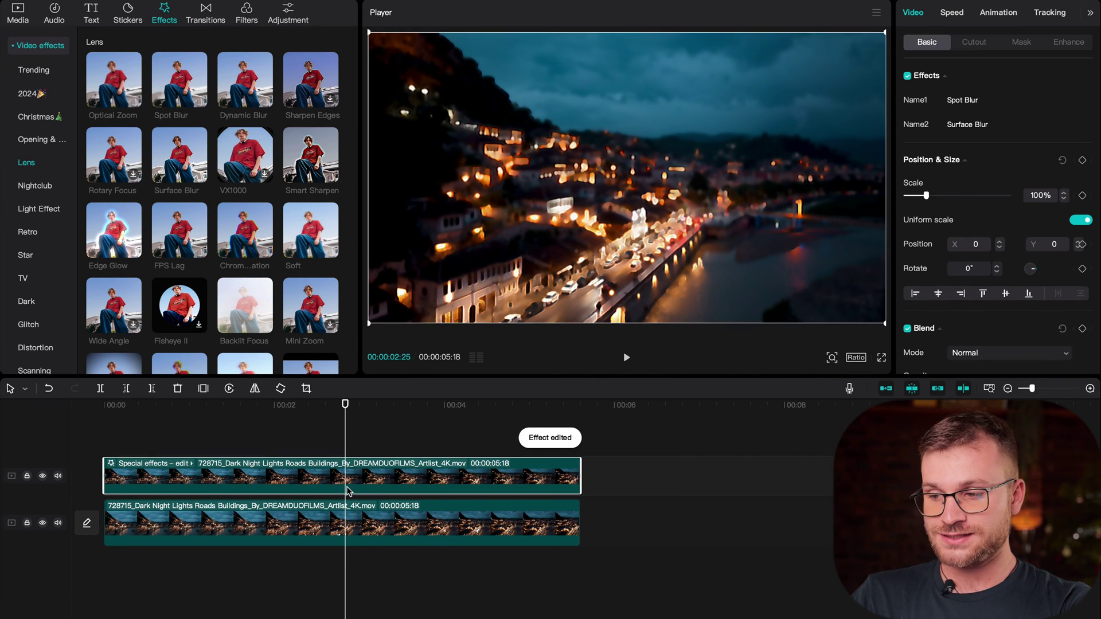
{"action": "left_click", "coordinate": [1004, 127]}
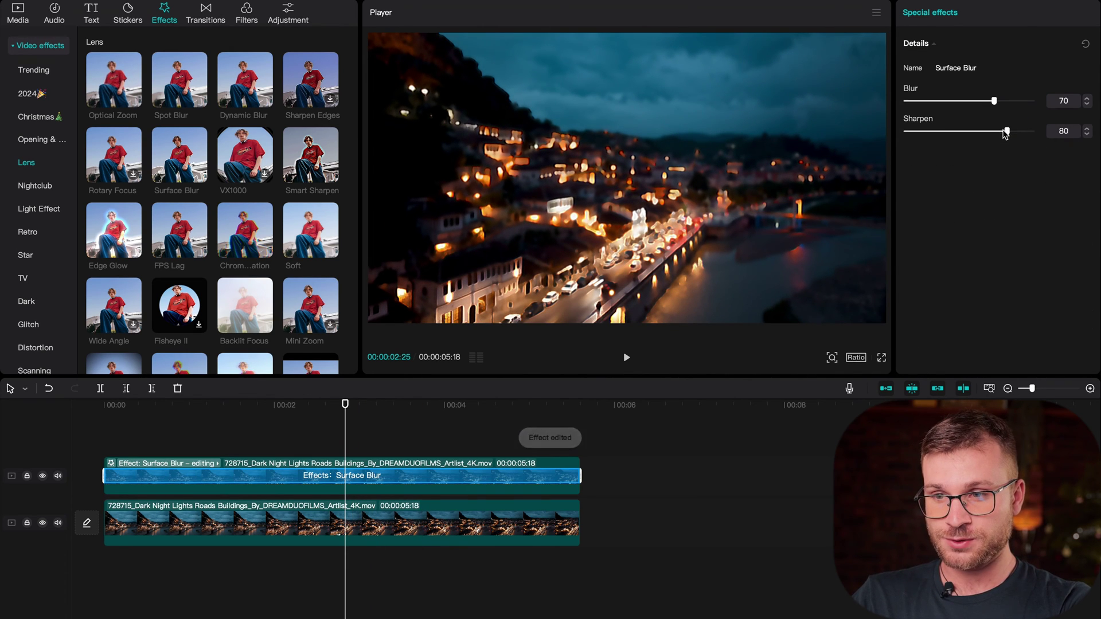
{"action": "left_click_drag", "start_coordinate": [996, 132], "coordinate": [886, 136]}
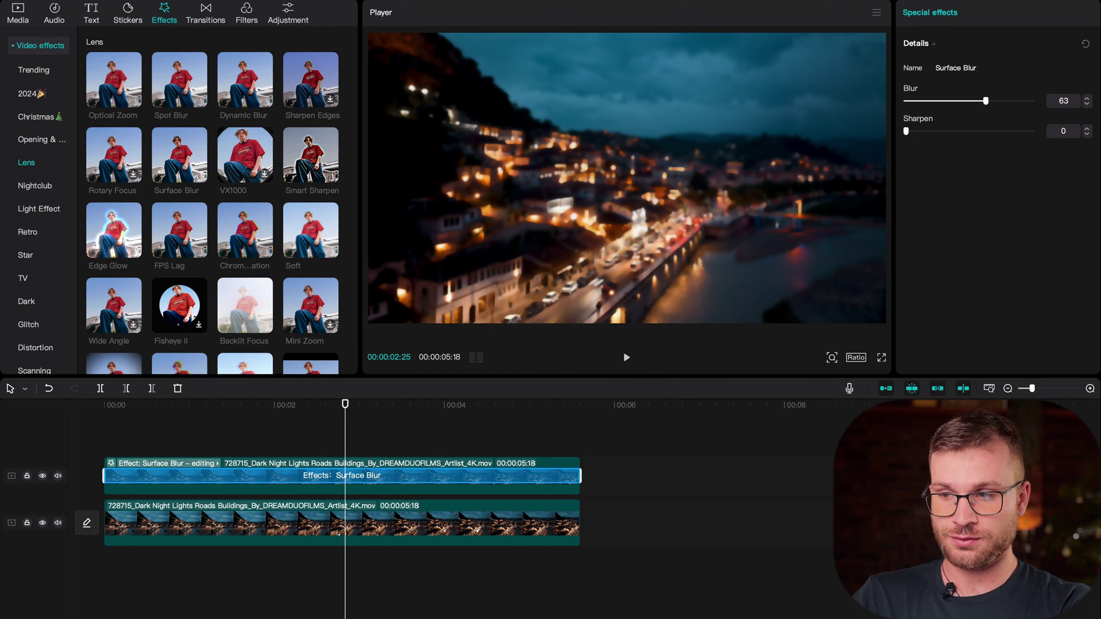
{"action": "left_click", "coordinate": [688, 436]}
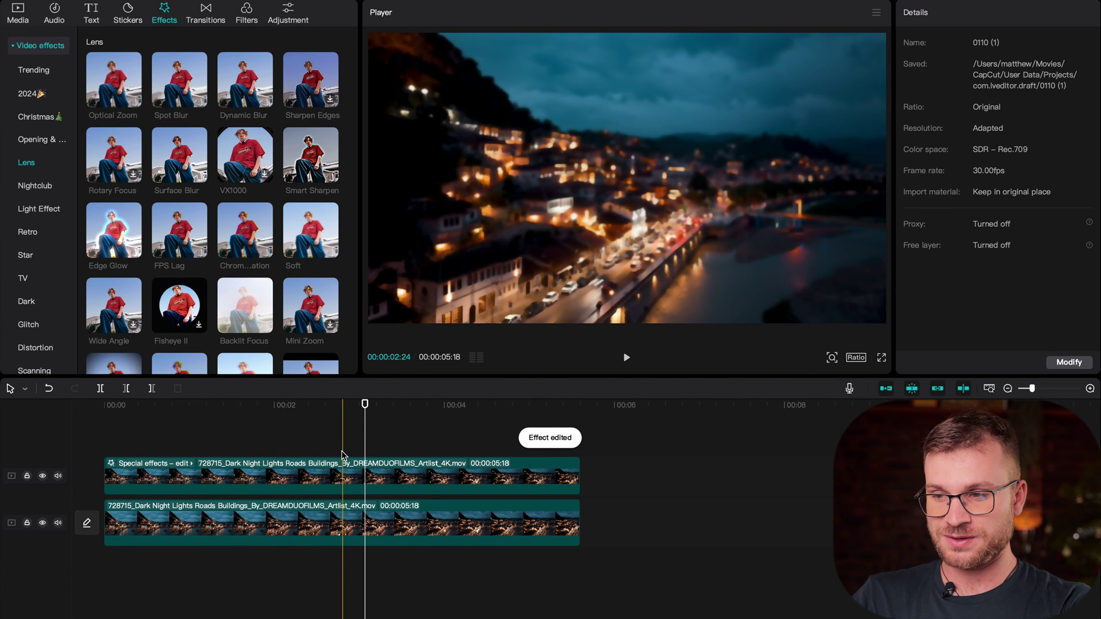
- Set the blurred top layer's blend mode to Brighten
{"action": "left_click", "coordinate": [341, 494]}
{"action": "left_click", "coordinate": [341, 492]}
{"action": "scroll", "coordinate": [971, 339], "scroll_direction": "down", "scroll_amount": 1}
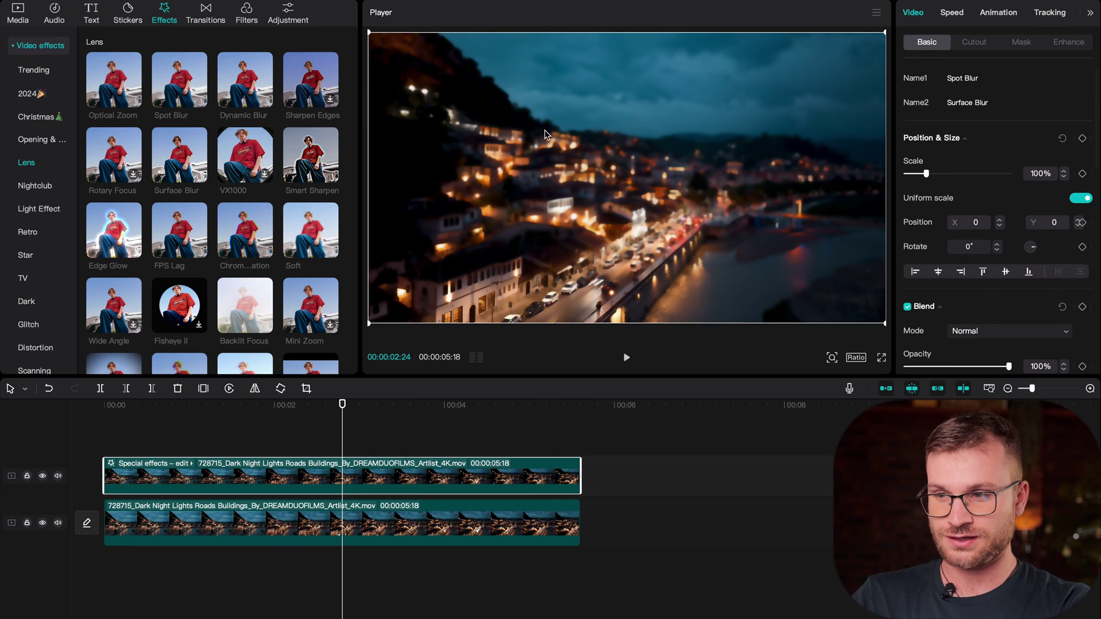
{"action": "scroll", "coordinate": [1010, 315], "scroll_direction": "down", "scroll_amount": 1}
{"action": "scroll", "coordinate": [1011, 315], "scroll_direction": "down", "scroll_amount": 1}
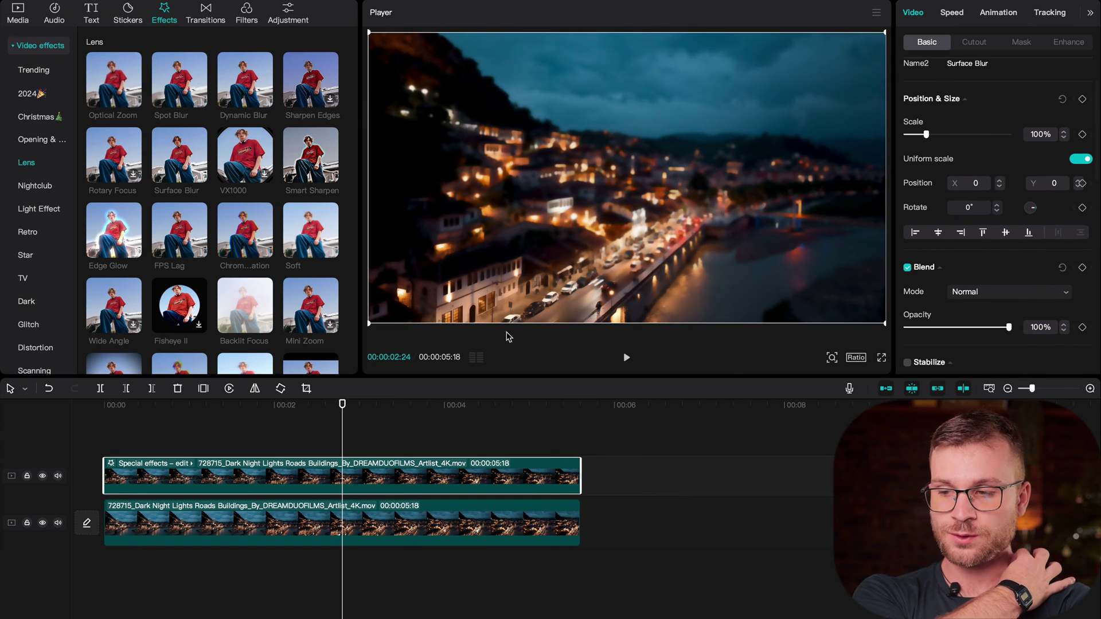
{"action": "left_click", "coordinate": [989, 296]}
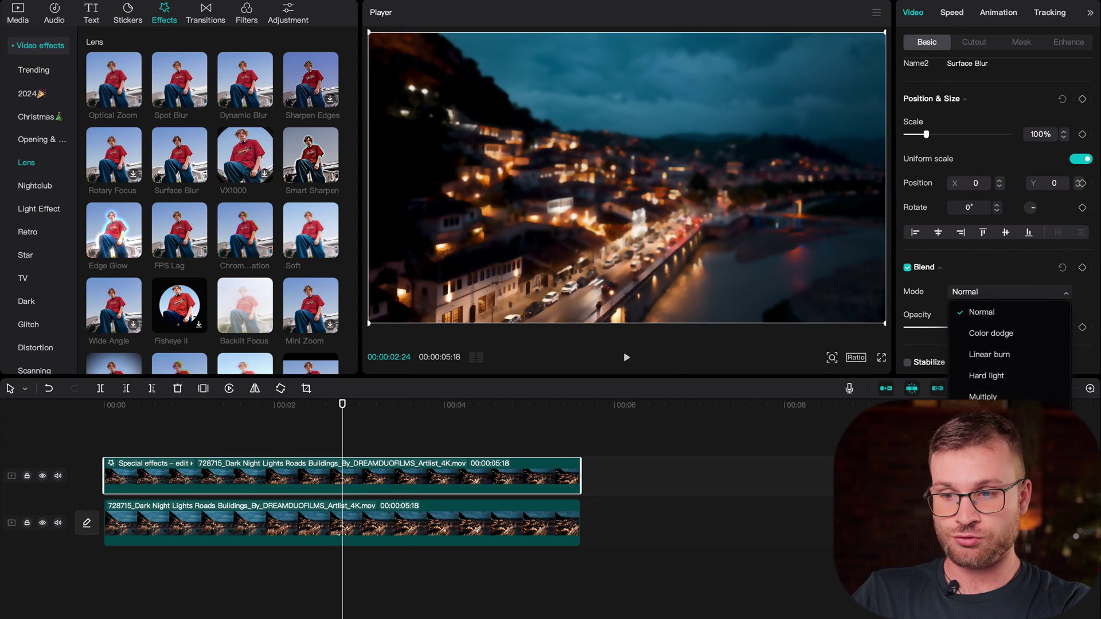
{"action": "left_click", "coordinate": [986, 440]}
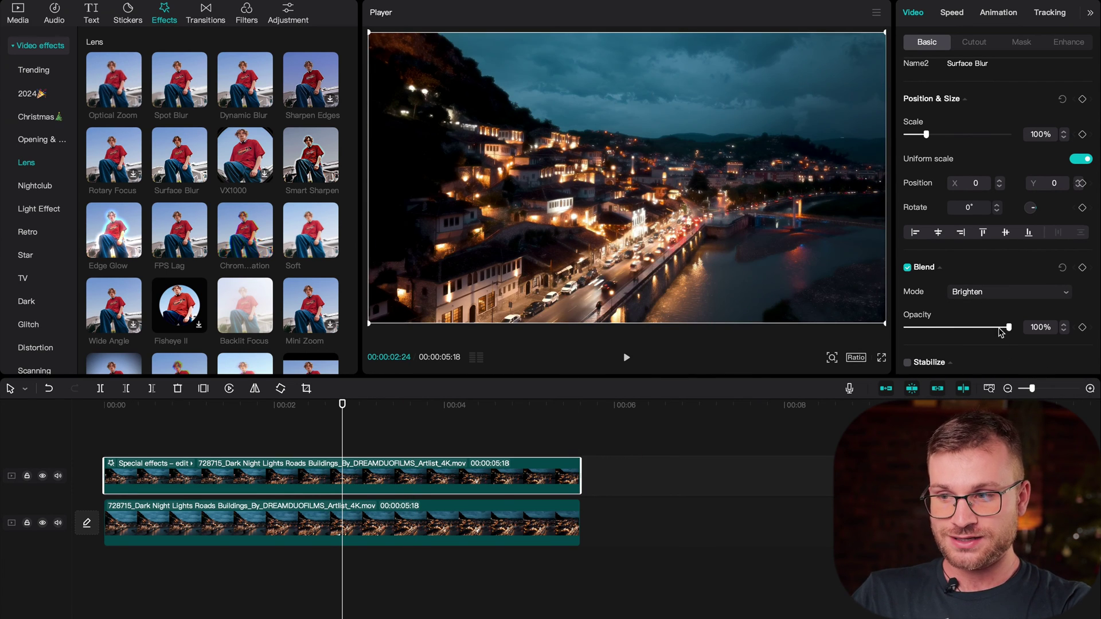
- Compare lower opacity levels, then leave the glow layer at 100% opacity
{"action": "mouse_move", "coordinate": [1000, 330]}
{"action": "left_mouse_down"}
{"action": "mouse_move", "coordinate": [913, 332]}
{"action": "mouse_move", "coordinate": [1018, 325]}
{"action": "left_mouse_up"}
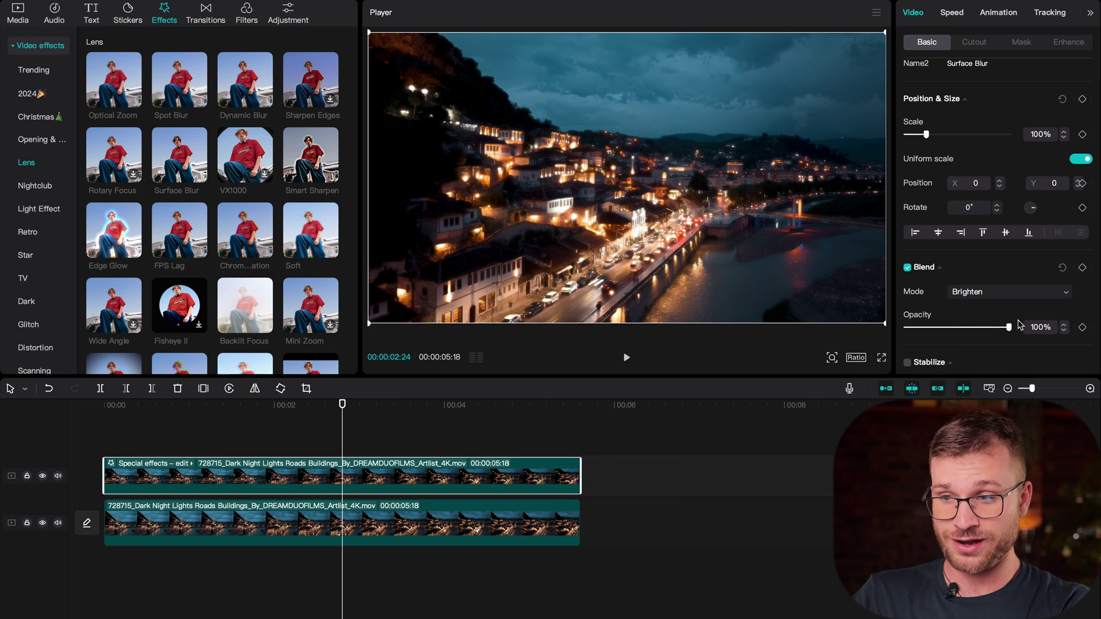
{"action": "left_click_drag", "start_coordinate": [1004, 333], "coordinate": [922, 337]}
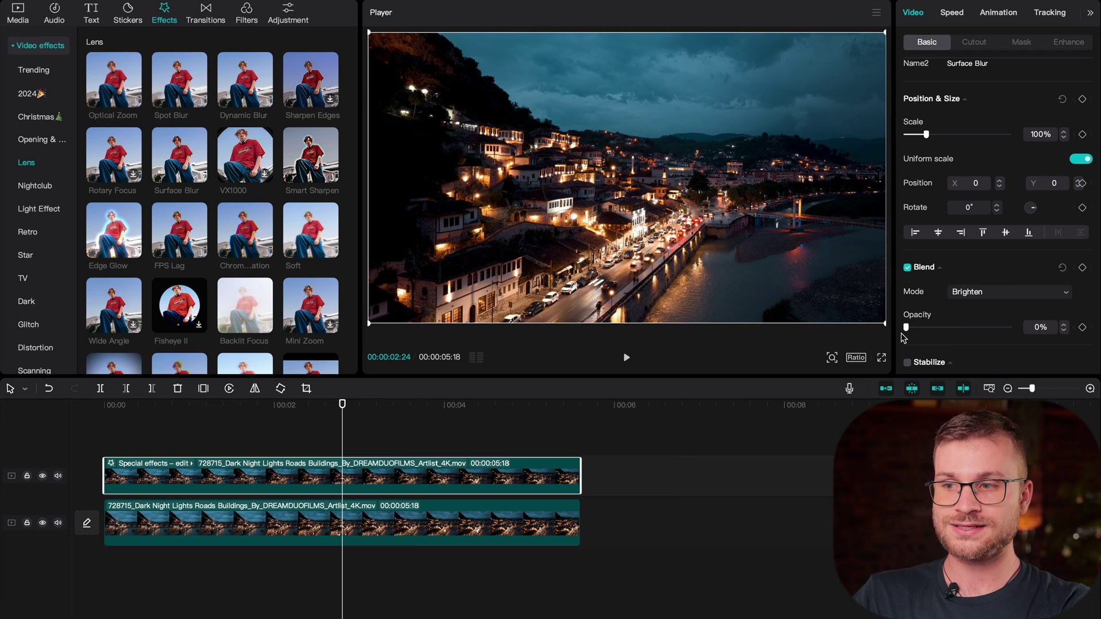
{"action": "left_click_drag", "start_coordinate": [904, 339], "coordinate": [874, 337]}
{"action": "key", "text": "ctrl+z"}
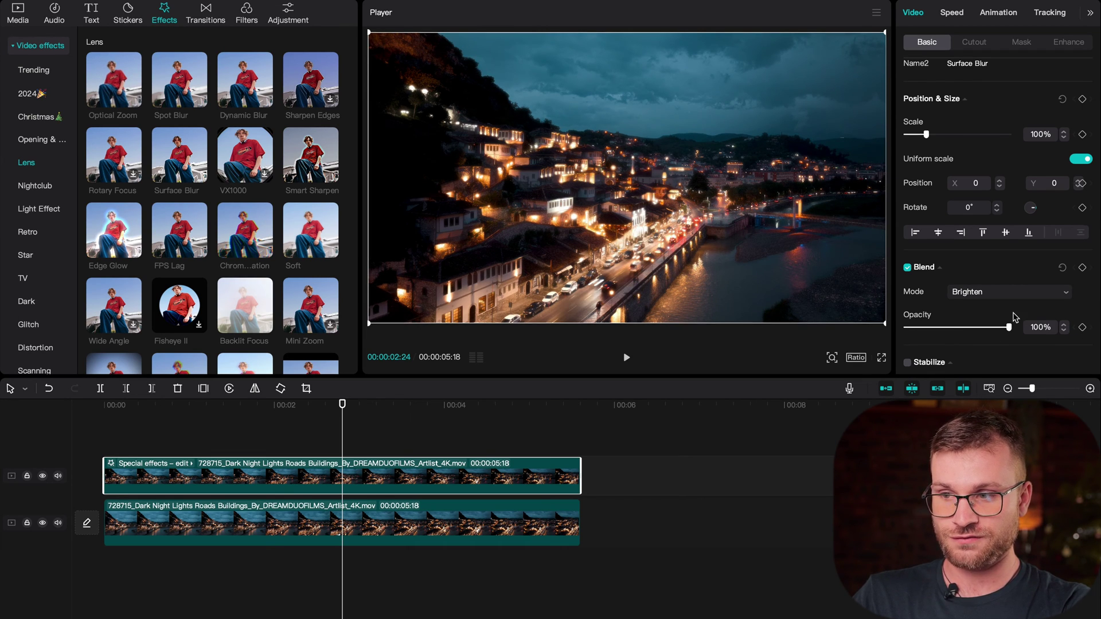
{"action": "left_click_drag", "start_coordinate": [1015, 317], "coordinate": [818, 322]}
{"action": "key", "text": "ctrl+z"}
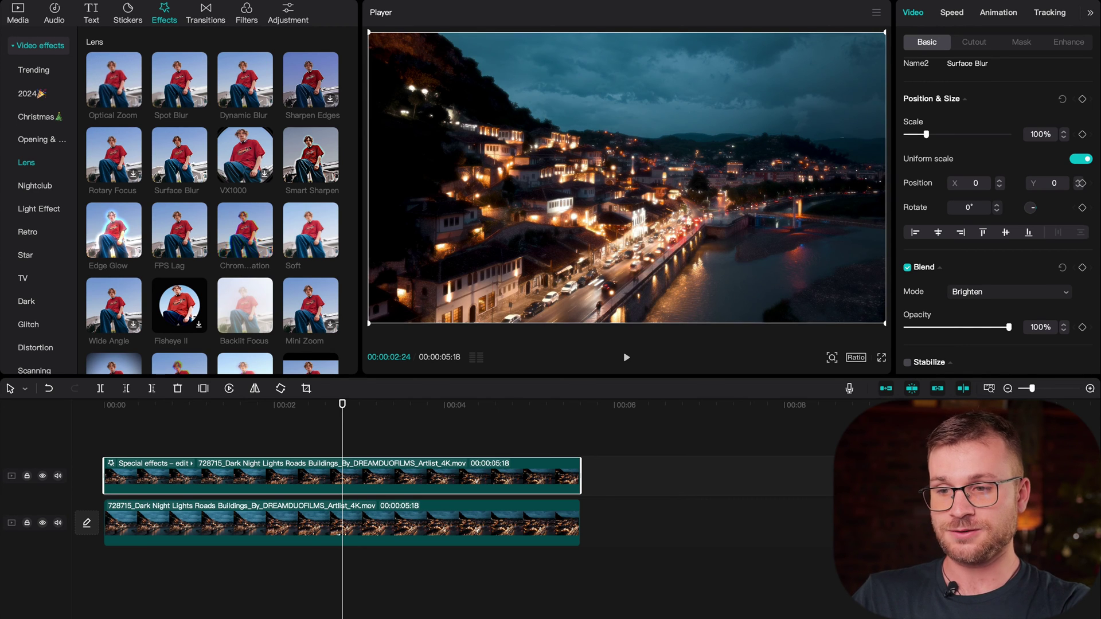
- Raise the airport clip's top-layer Spot Blur to Strength 34 and Glow 92
{"action": "left_click", "coordinate": [392, 447]}
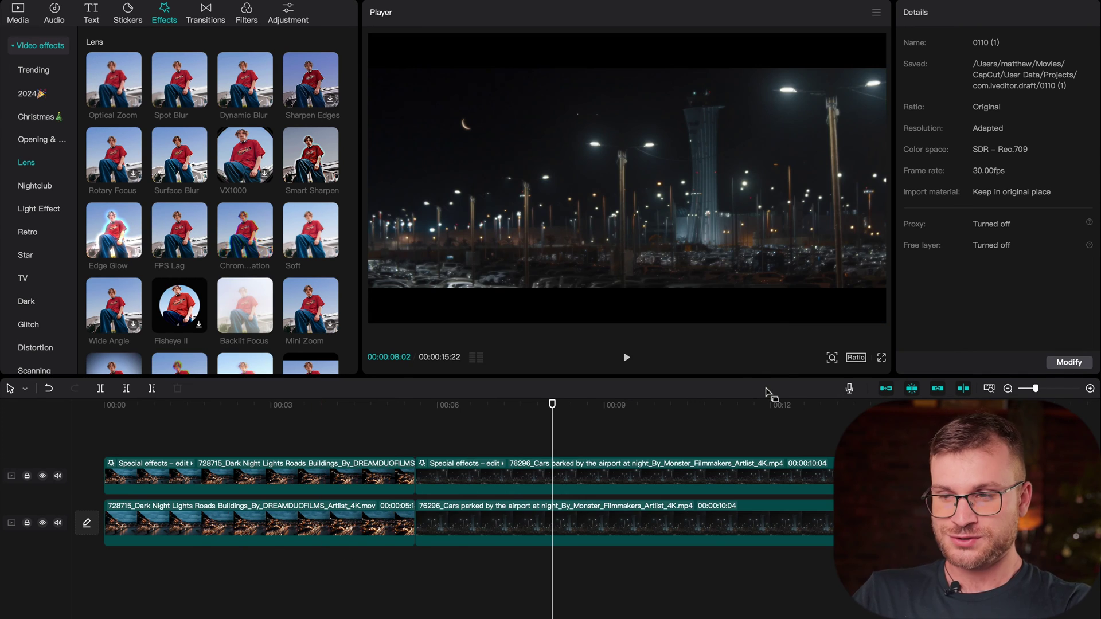
{"action": "left_click", "coordinate": [562, 471]}
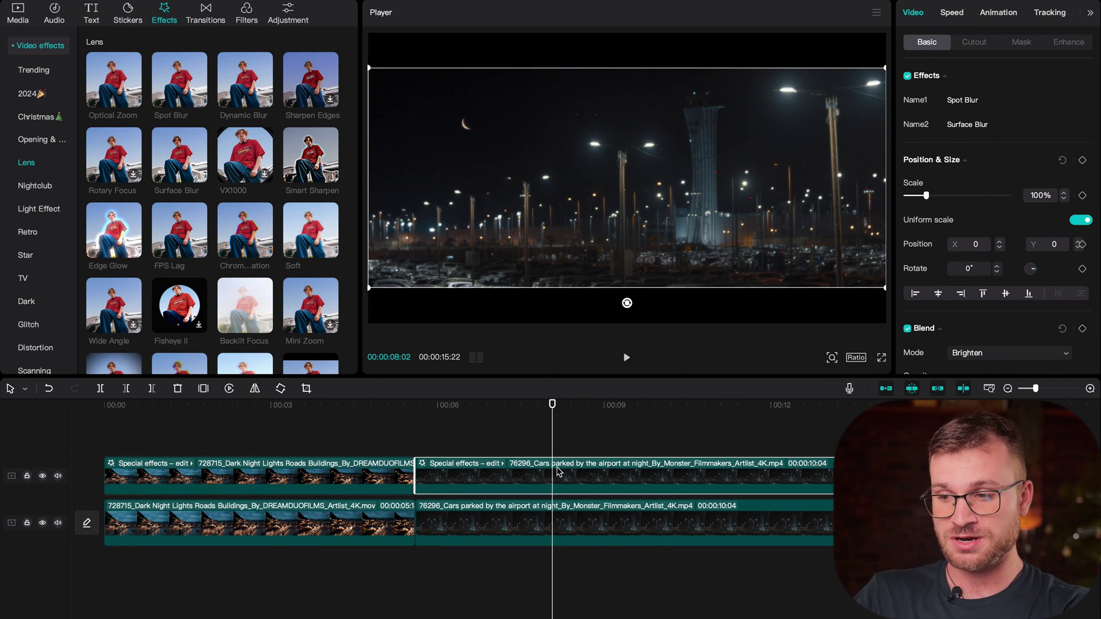
{"action": "left_click", "coordinate": [554, 425]}
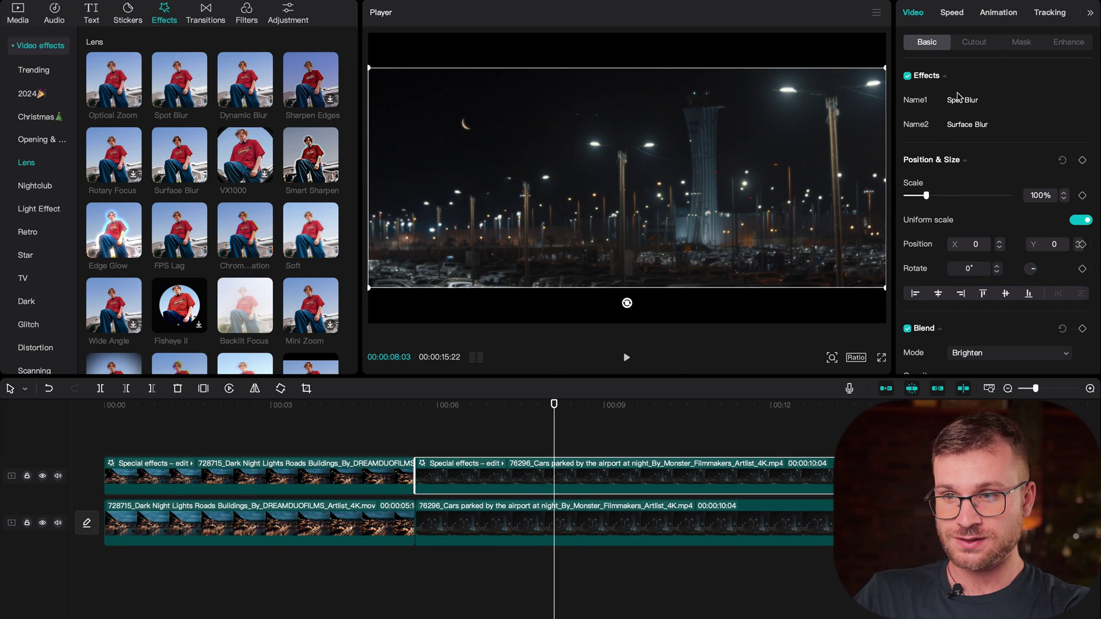
{"action": "left_click", "coordinate": [959, 99]}
{"action": "left_click_drag", "start_coordinate": [935, 133], "coordinate": [992, 165]}
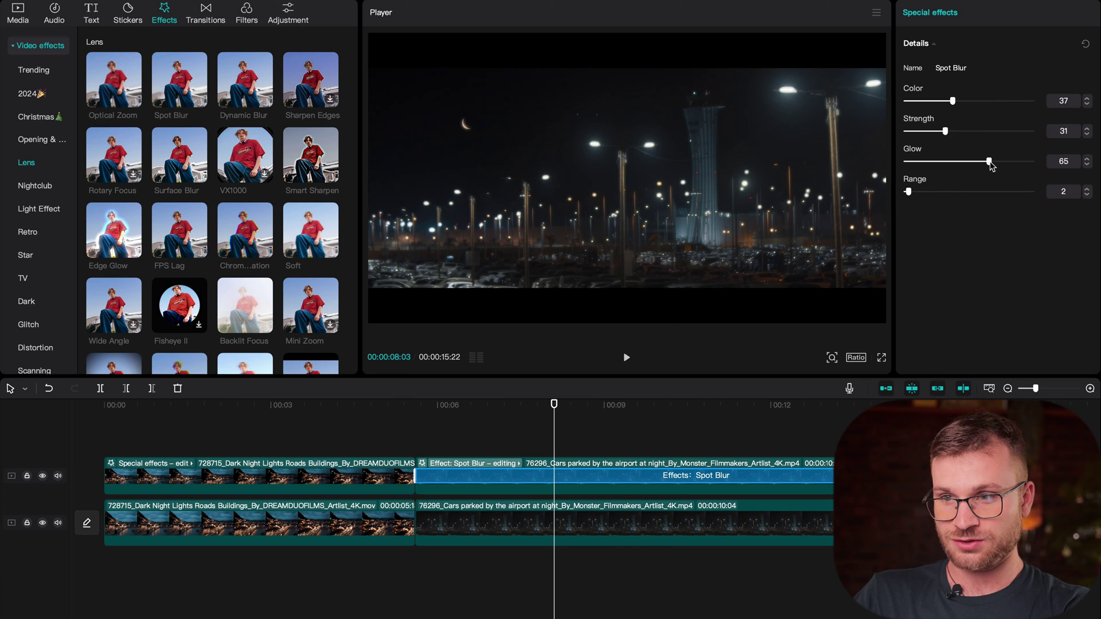
{"action": "left_click_drag", "start_coordinate": [946, 134], "coordinate": [1024, 166]}
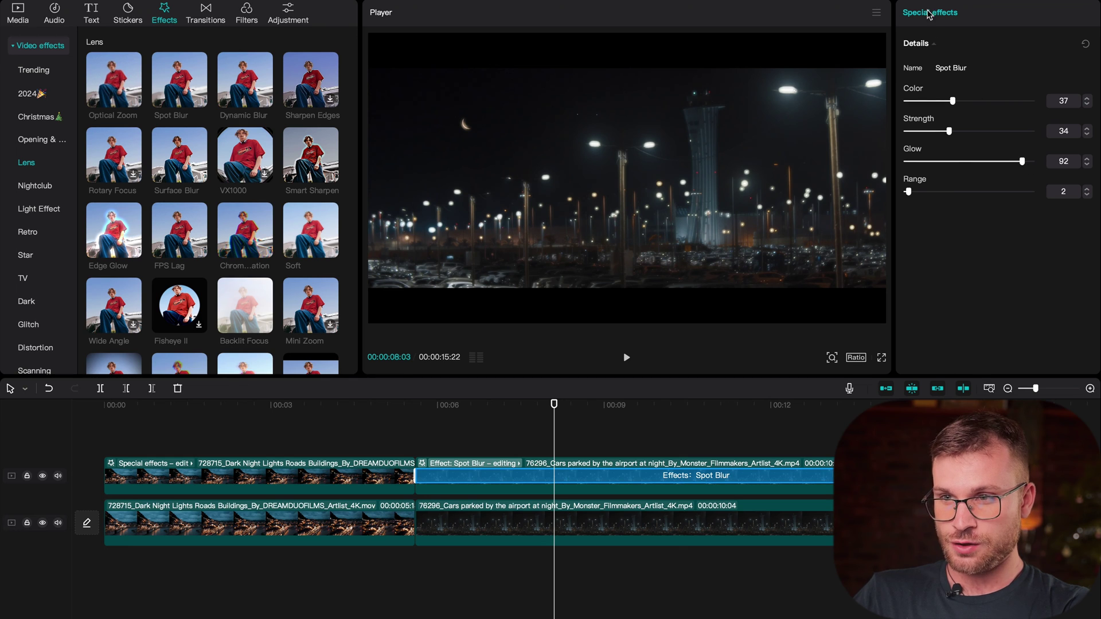
{"action": "left_click", "coordinate": [565, 476]}
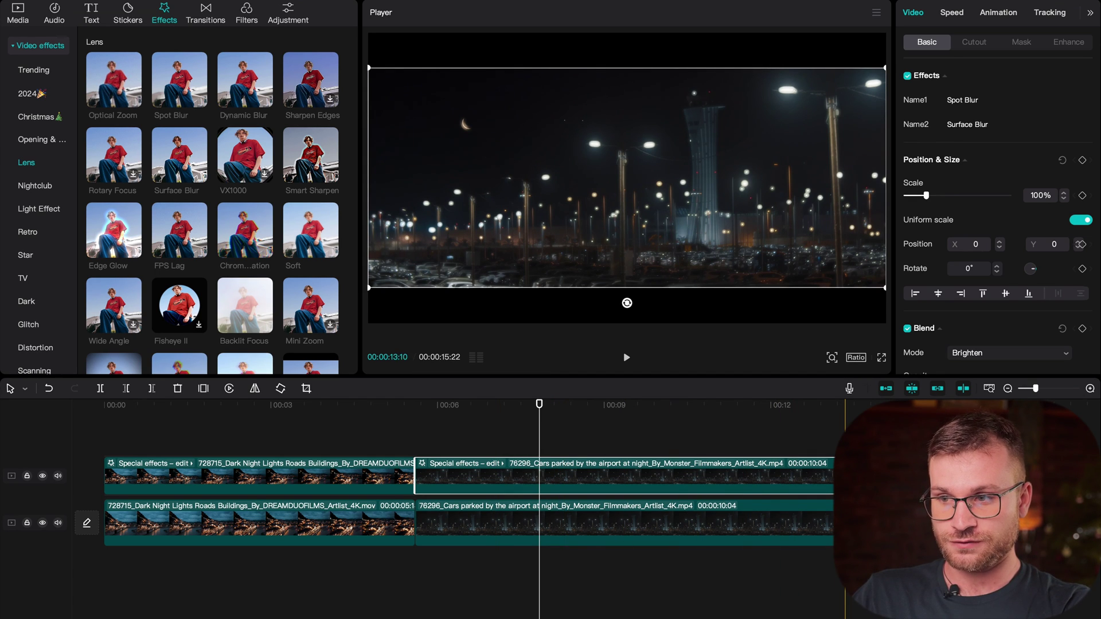
{"action": "left_click", "coordinate": [681, 478]}
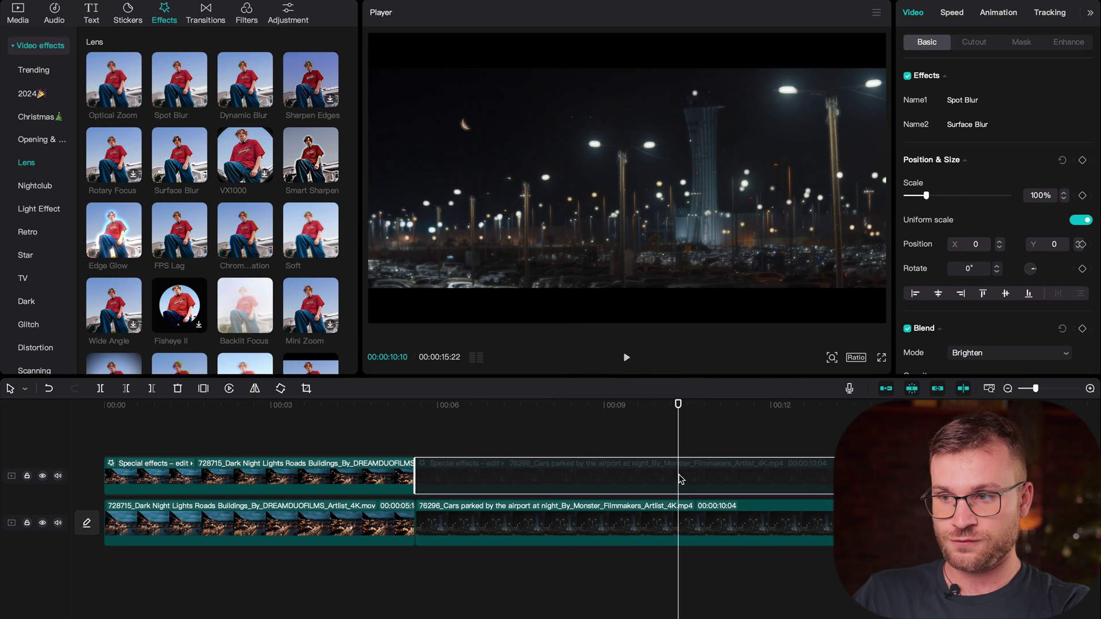